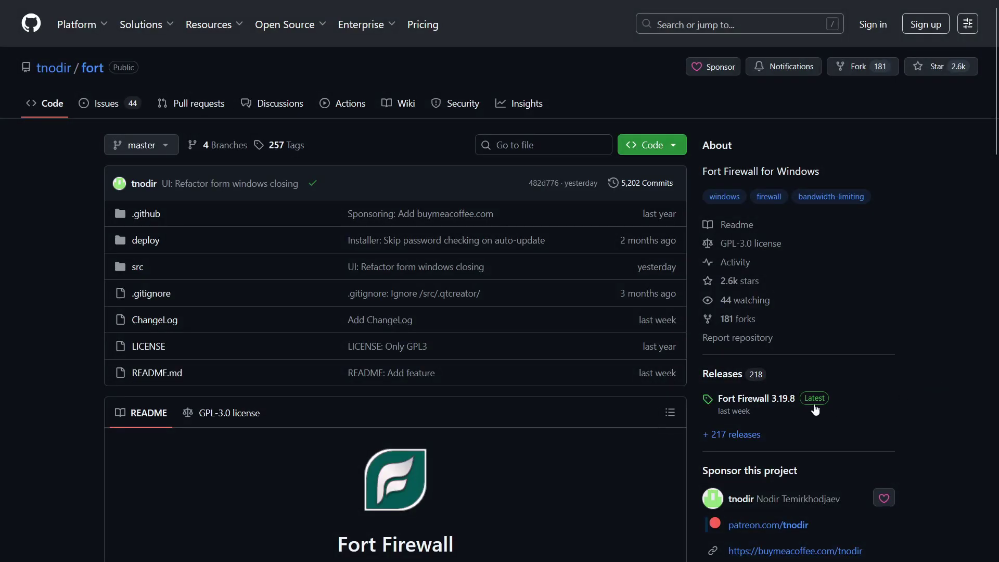
Step: Open the latest Fort Firewall release, 3.19.8, and go to its downloadable assets
{"action": "left_click", "coordinate": [765, 399]}
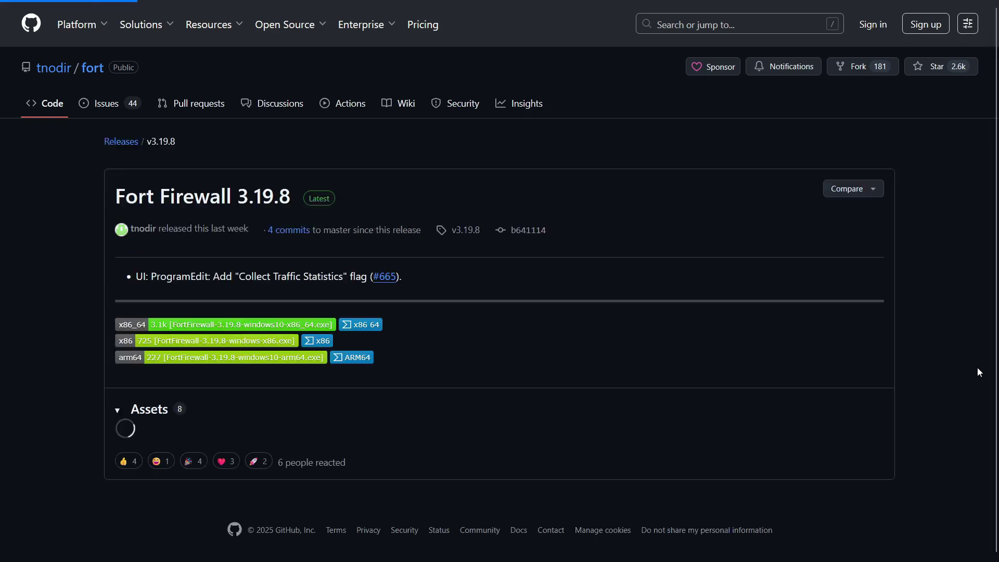
{"action": "scroll", "coordinate": [970, 214], "scroll_direction": "down", "scroll_amount": 3}
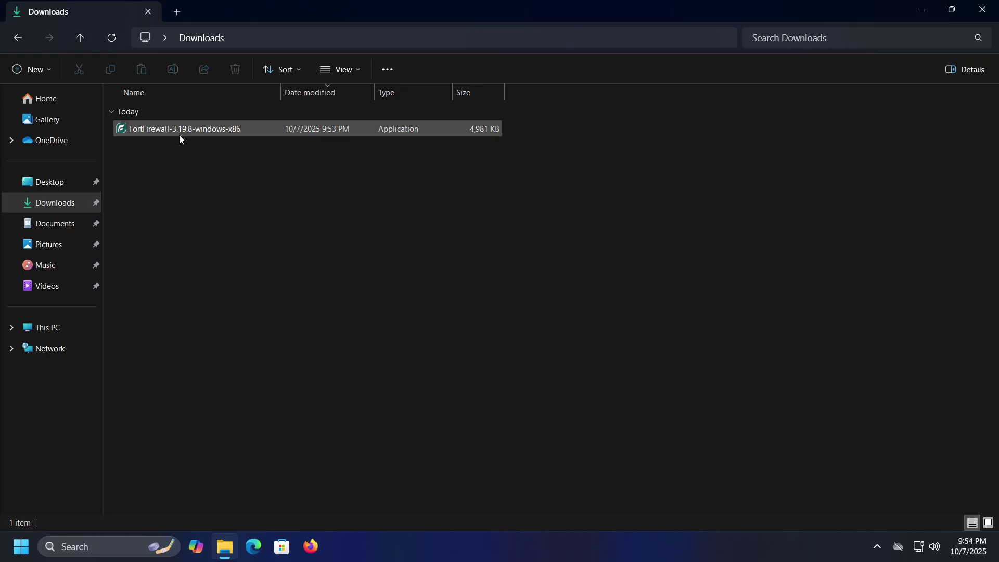
Step: Launch the downloaded FortFirewall-3.19.8-windows-x86 installer past SmartScreen in English and accept fetching the latest Visual C++ redistributable
{"action": "double_click", "coordinate": [178, 137]}
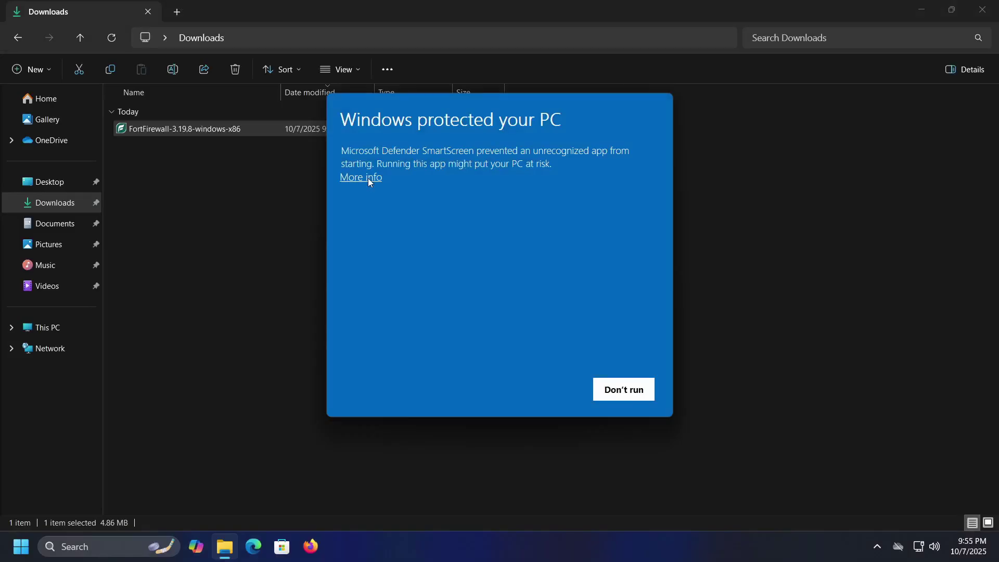
{"action": "left_click", "coordinate": [365, 178]}
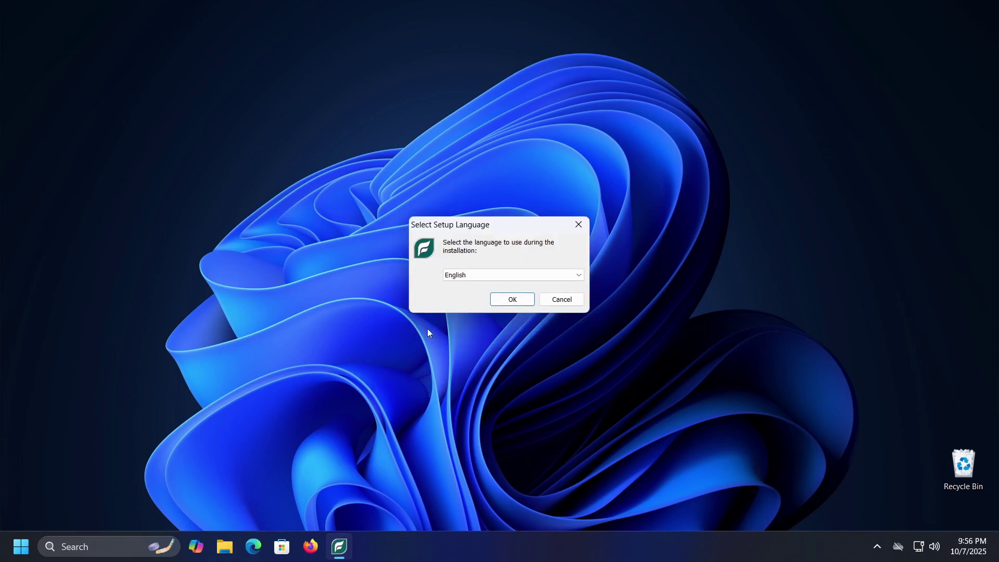
{"action": "left_click", "coordinate": [501, 301]}
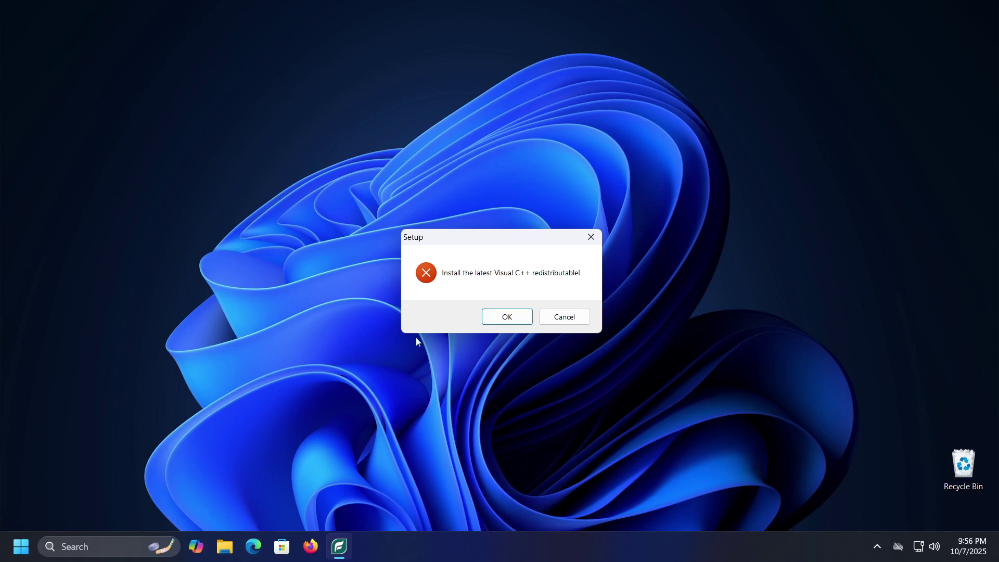
{"action": "left_click", "coordinate": [488, 320]}
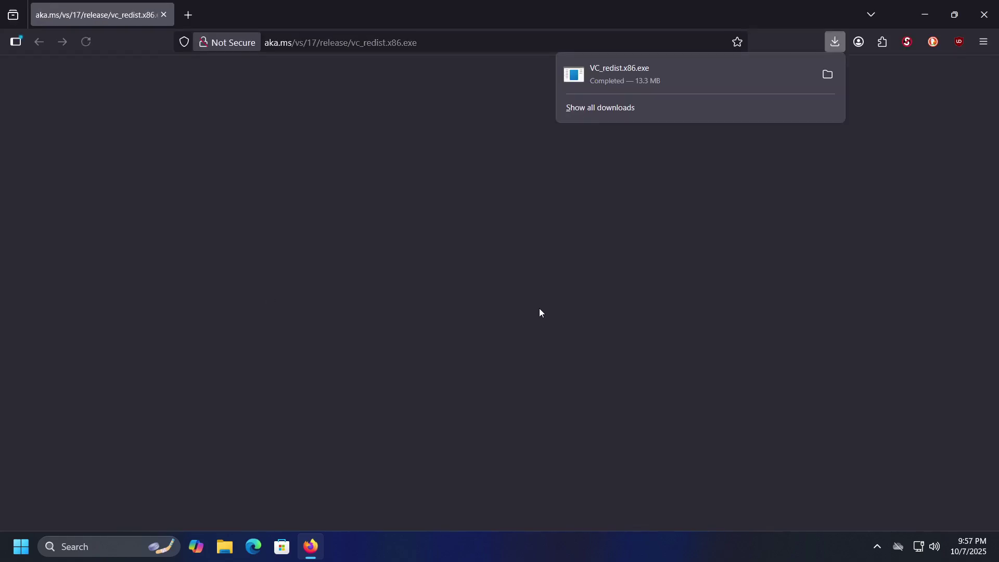
Step: Run the VC_redist.x86 installer from the Downloads folder and close the folder window
{"action": "key", "text": "super+d"}
{"action": "key", "text": "super+e"}
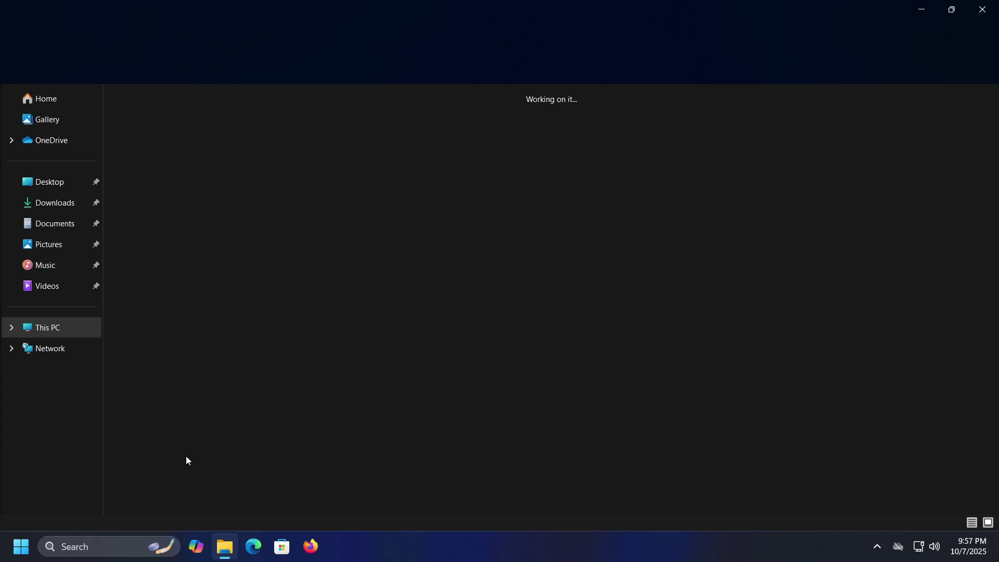
{"action": "left_click", "coordinate": [55, 203]}
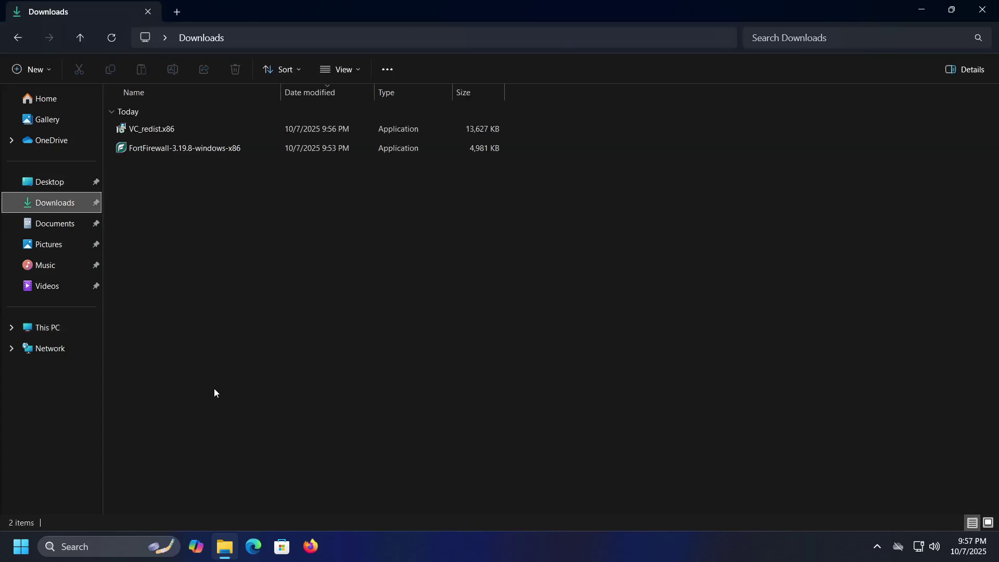
{"action": "double_click", "coordinate": [166, 129]}
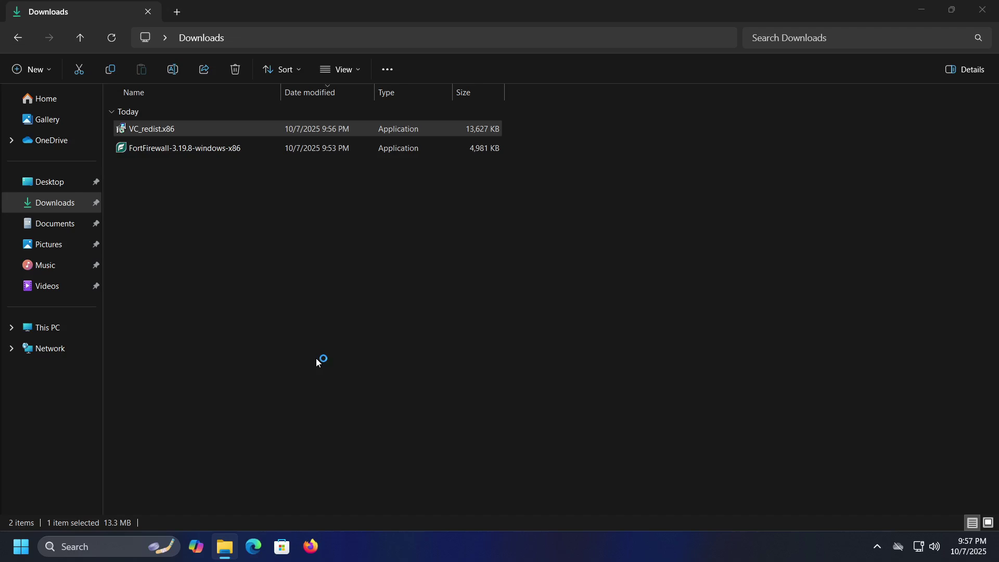
{"action": "left_click", "coordinate": [983, 9]}
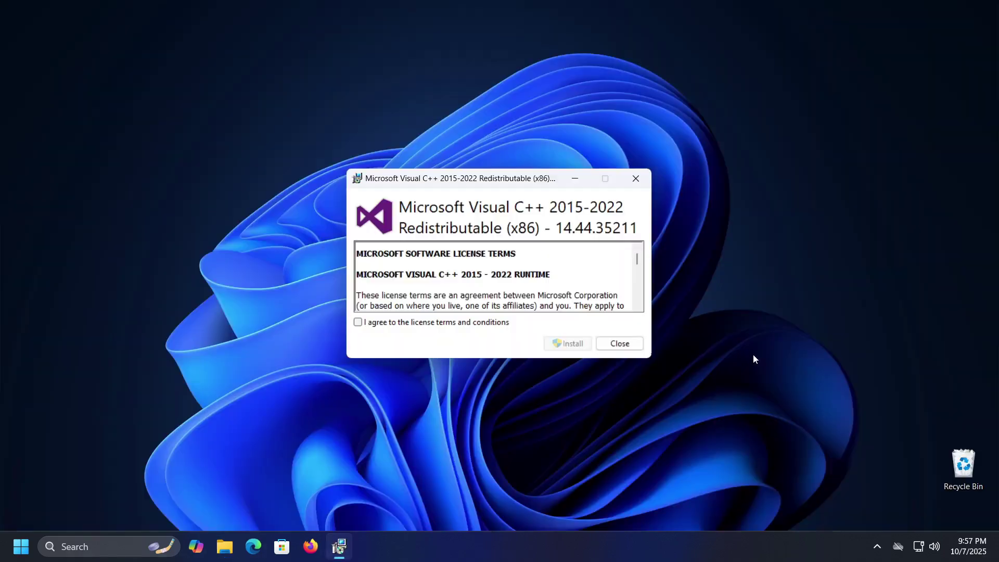
Step: Agree to the license terms, install the Visual C++ 2015-2022 Redistributable (x86) and close its setup
{"action": "left_click", "coordinate": [291, 353]}
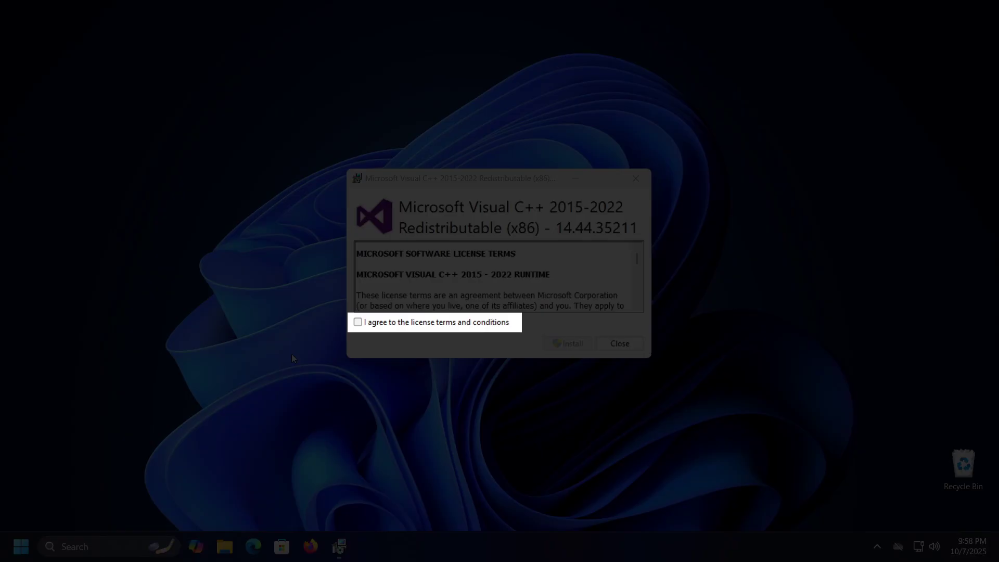
{"action": "left_click", "coordinate": [370, 325]}
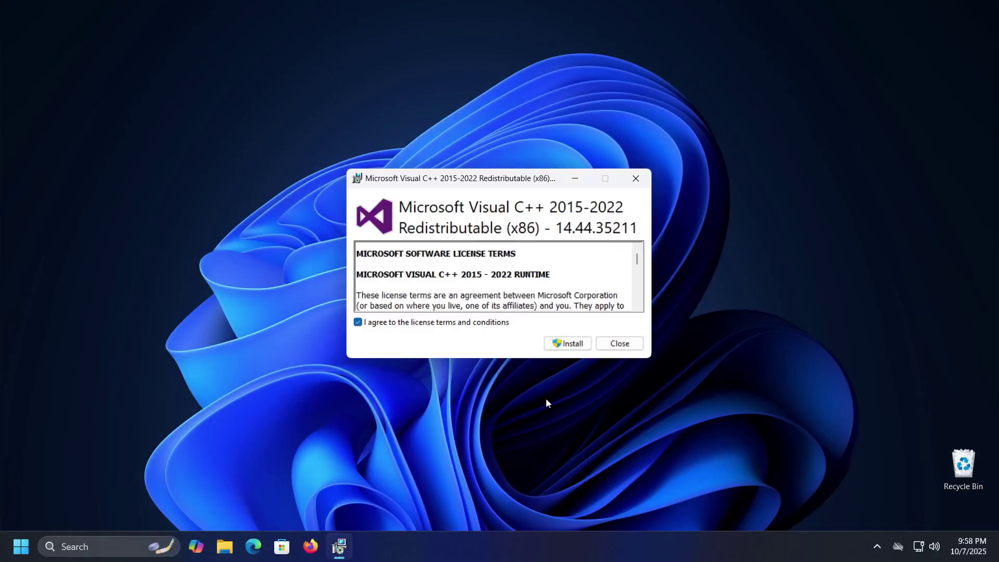
{"action": "key", "text": "Return"}
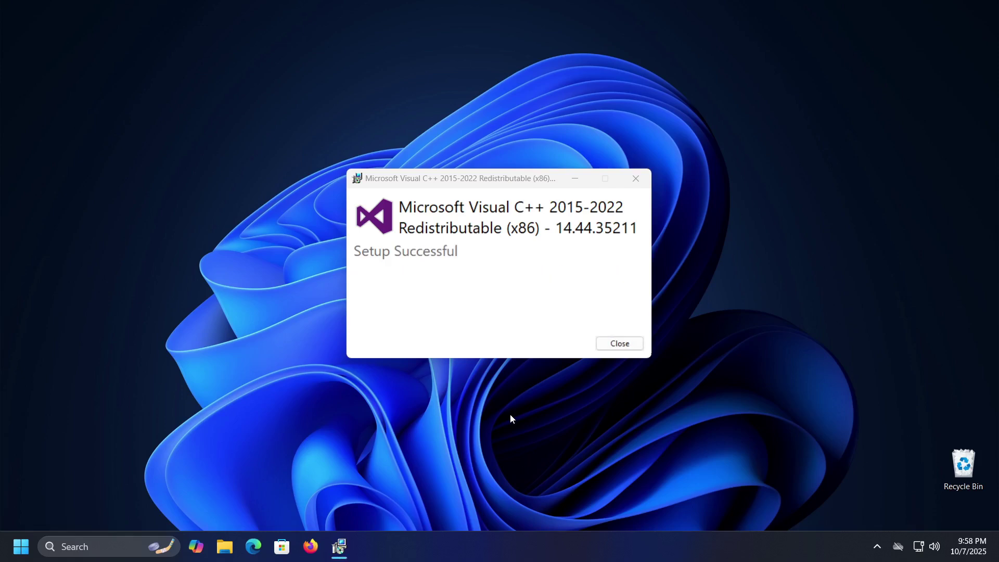
{"action": "key", "text": "Return"}
Step: Launch FortFirewall-3.19.8-windows-x86 again from the Downloads folder, close the folder window and choose English as the setup language
{"action": "left_click", "coordinate": [224, 546]}
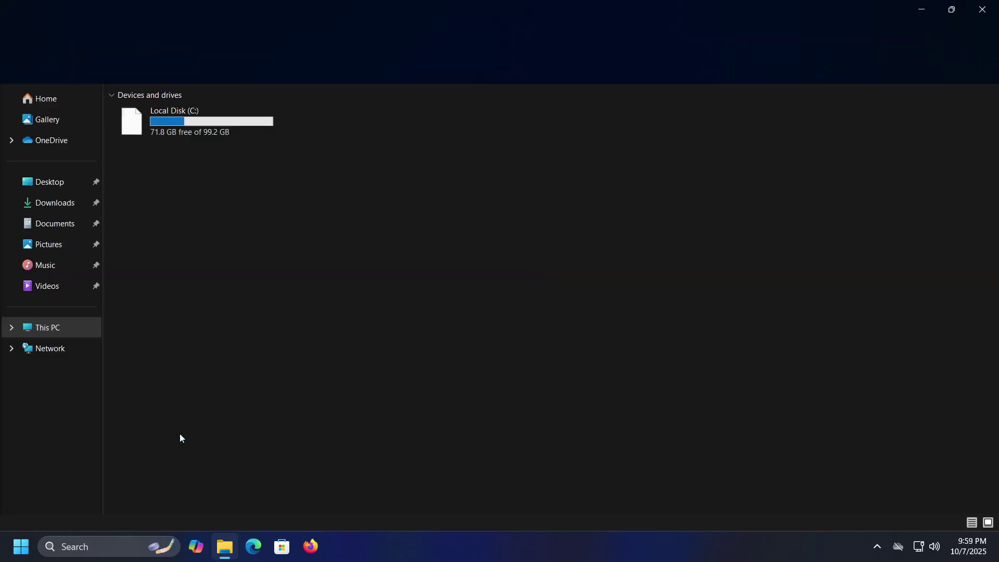
{"action": "double_click", "coordinate": [185, 148]}
{"action": "left_click", "coordinate": [429, 382]}
{"action": "left_click", "coordinate": [981, 12]}
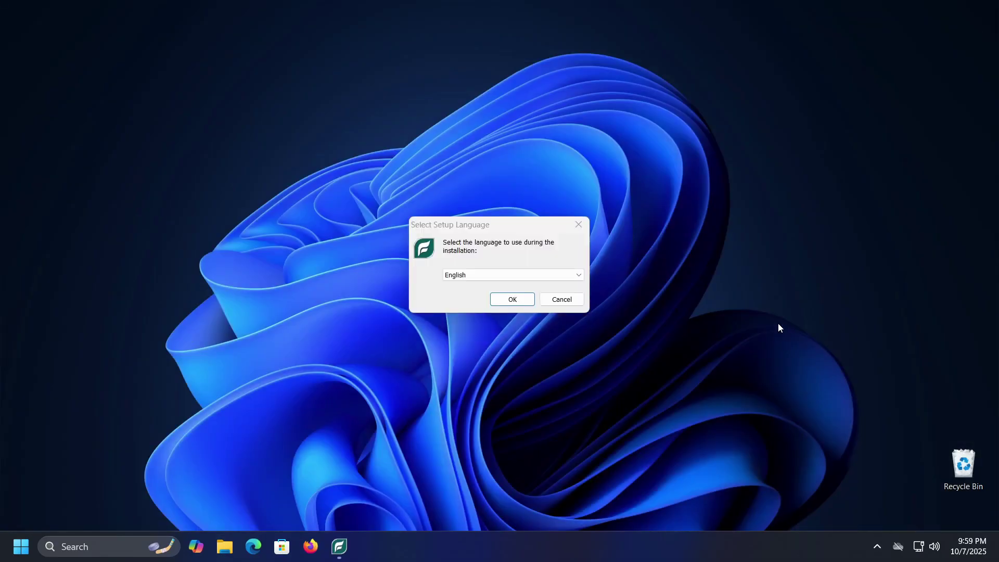
{"action": "left_click", "coordinate": [521, 304]}
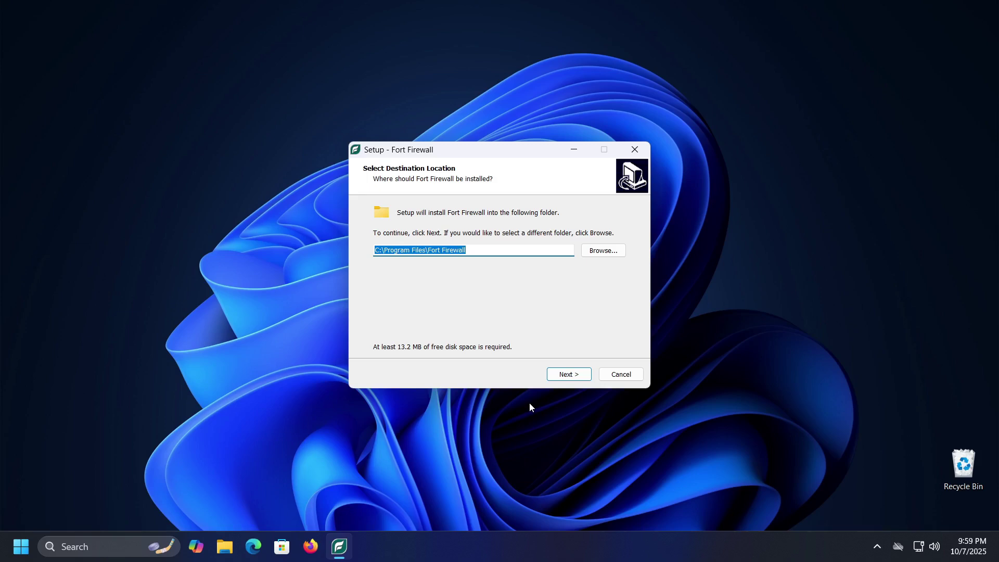
Step: Install Fort Firewall with the default folders, a desktop shortcut, Windows Explorer integration and Windows Service, leaving Portable off, and launch it
{"action": "key", "text": "Return"}
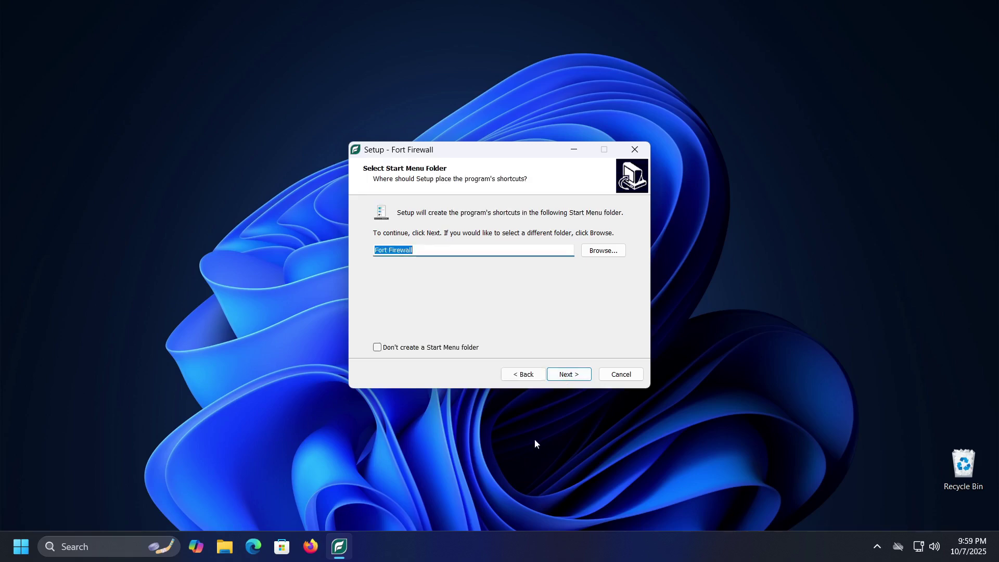
{"action": "key", "text": "Return"}
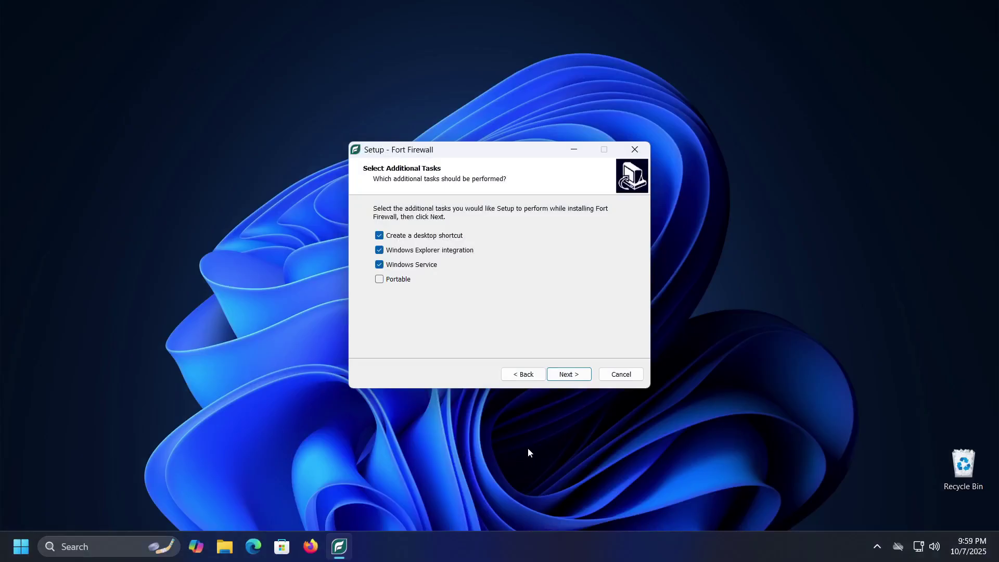
{"action": "left_click", "coordinate": [394, 283]}
{"action": "left_click", "coordinate": [393, 281]}
{"action": "left_click", "coordinate": [569, 381]}
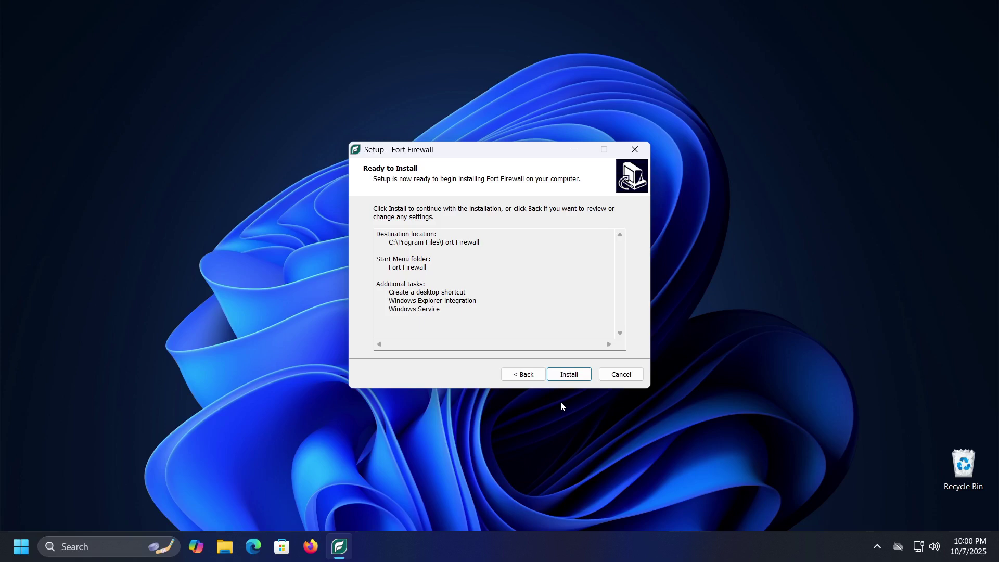
{"action": "left_click", "coordinate": [569, 374]}
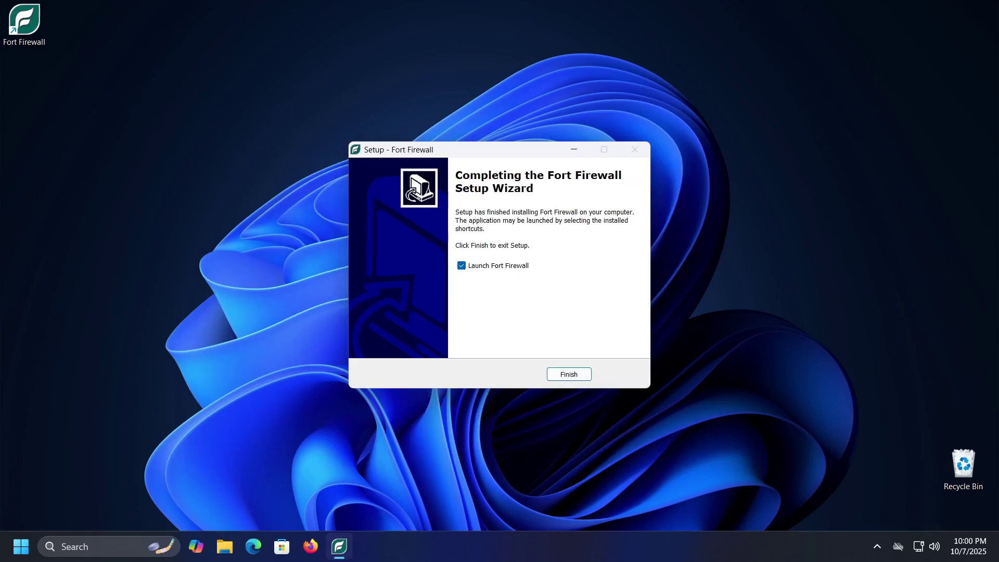
{"action": "left_click", "coordinate": [568, 374]}
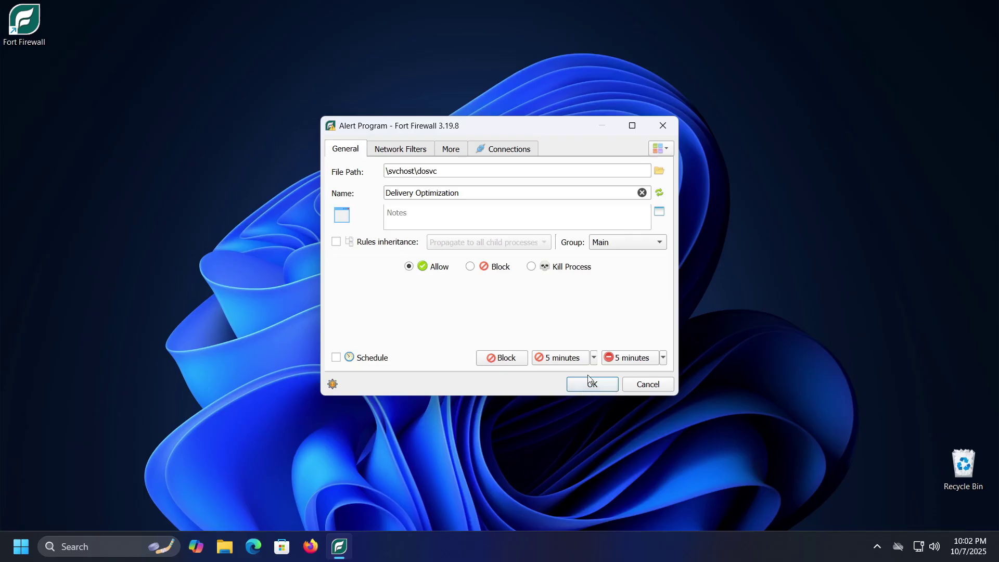
Step: Look through the timed block durations in the Delivery Optimization alert and allow the program
{"action": "left_click", "coordinate": [594, 358]}
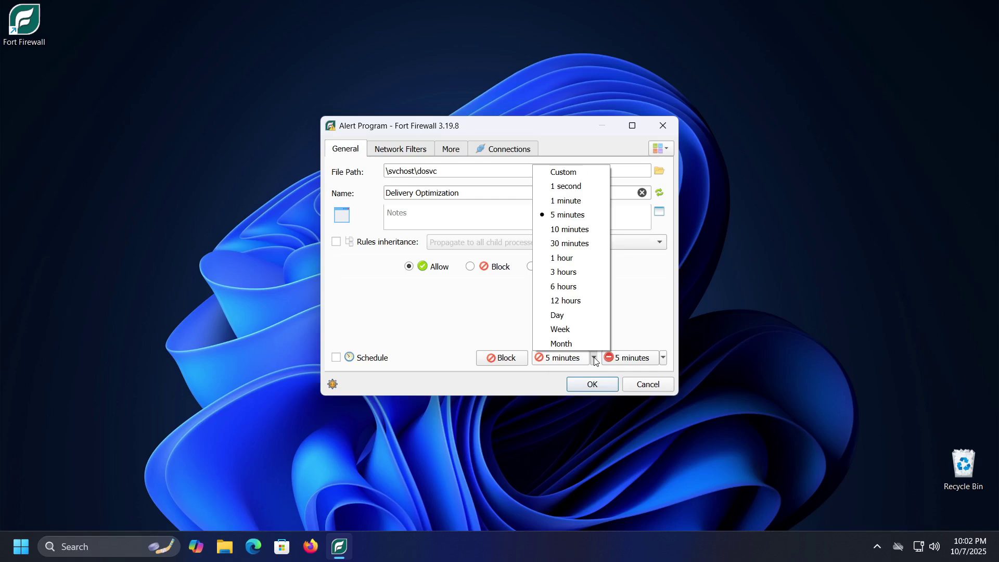
{"action": "left_click", "coordinate": [594, 358]}
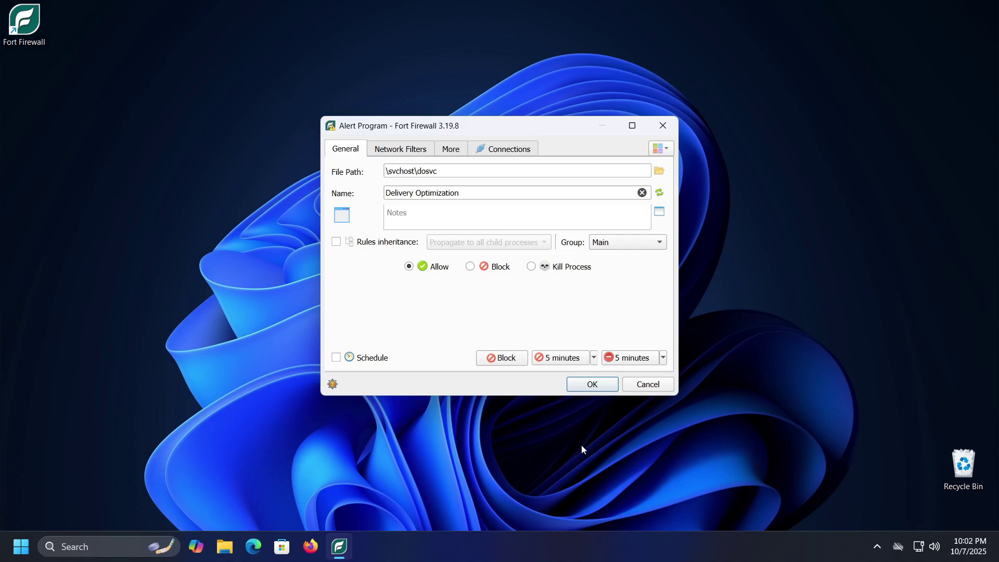
{"action": "left_click", "coordinate": [593, 385]}
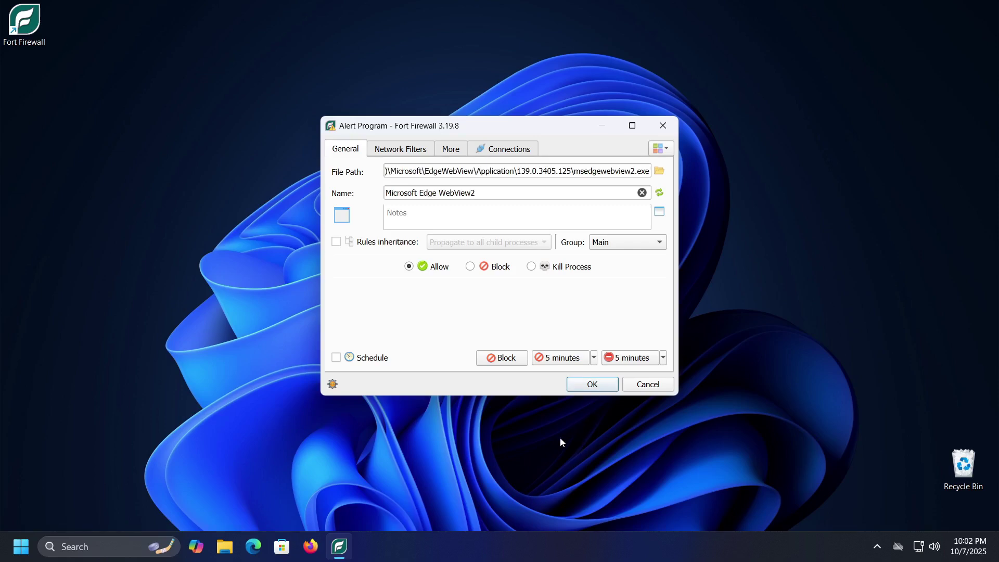
Step: Block Microsoft Edge WebView2 and allow Host Process for Windows Tasks in their program alerts
{"action": "left_click", "coordinate": [488, 269]}
{"action": "key", "text": "Return"}
{"action": "left_click", "coordinate": [587, 390]}
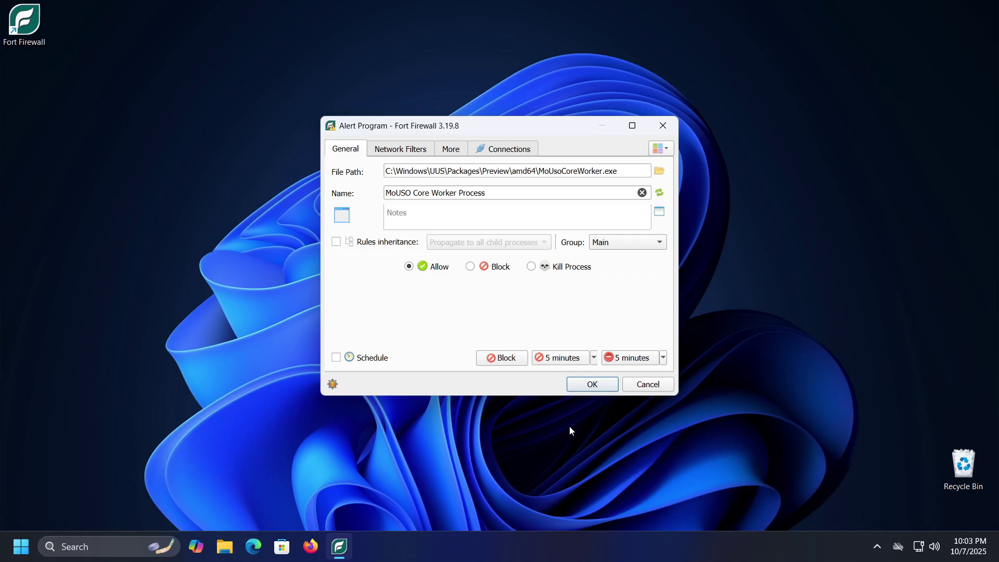
Step: Allow MoUSO Core Worker Process, Host Process for Windows Services, InstallService and Antimalware Service Executable in their alerts
{"action": "left_click", "coordinate": [590, 389]}
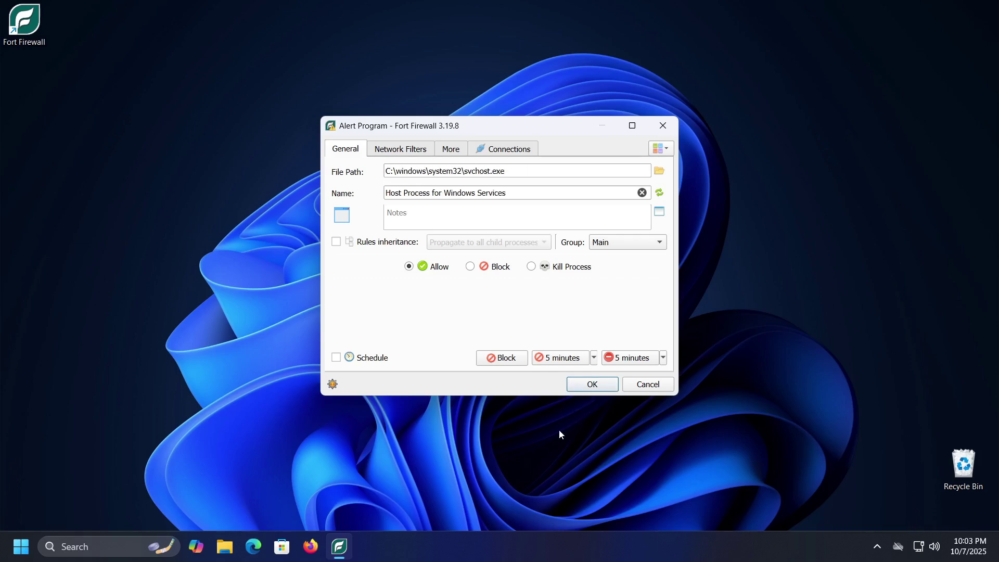
{"action": "left_click", "coordinate": [584, 389]}
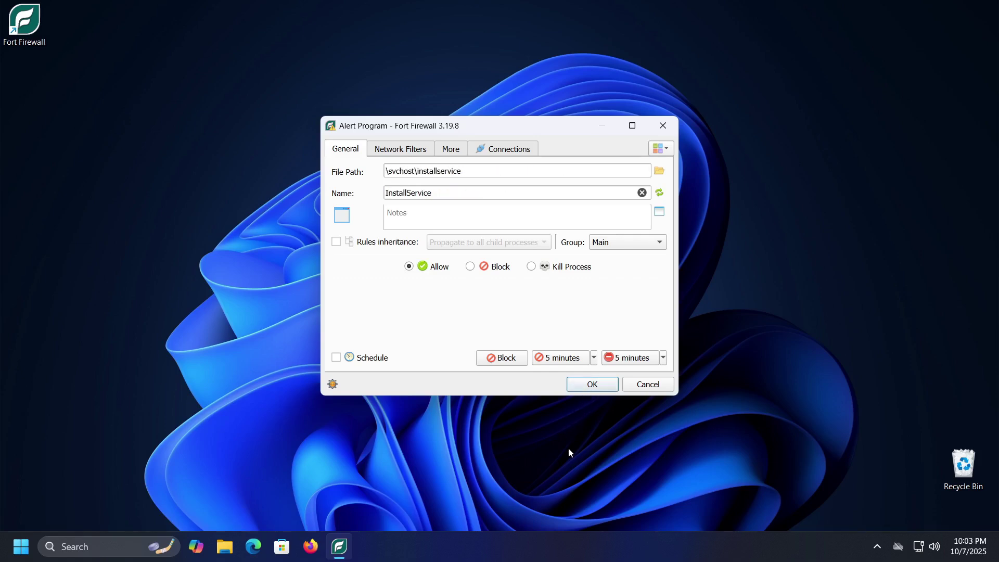
{"action": "left_click", "coordinate": [587, 388]}
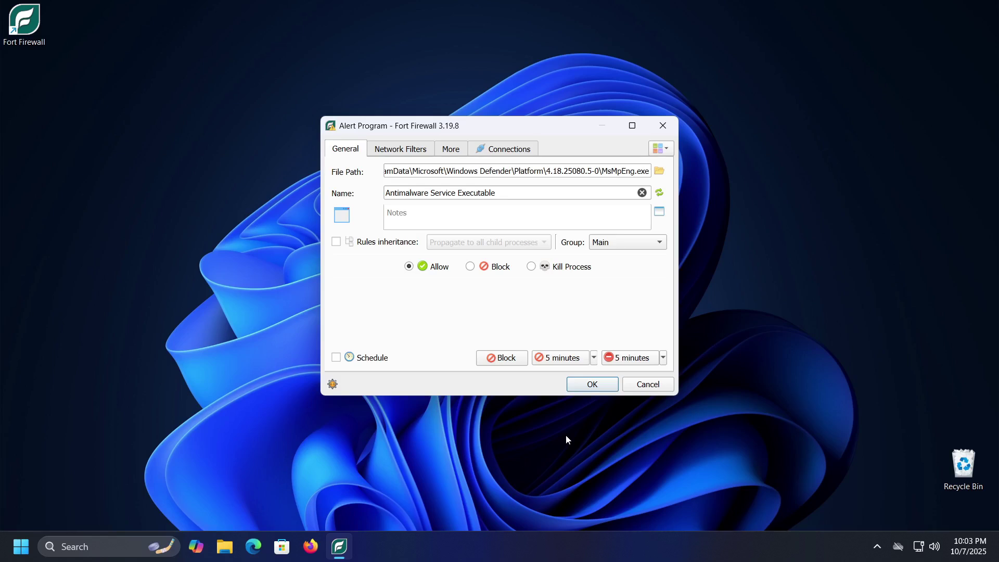
{"action": "left_click", "coordinate": [580, 389]}
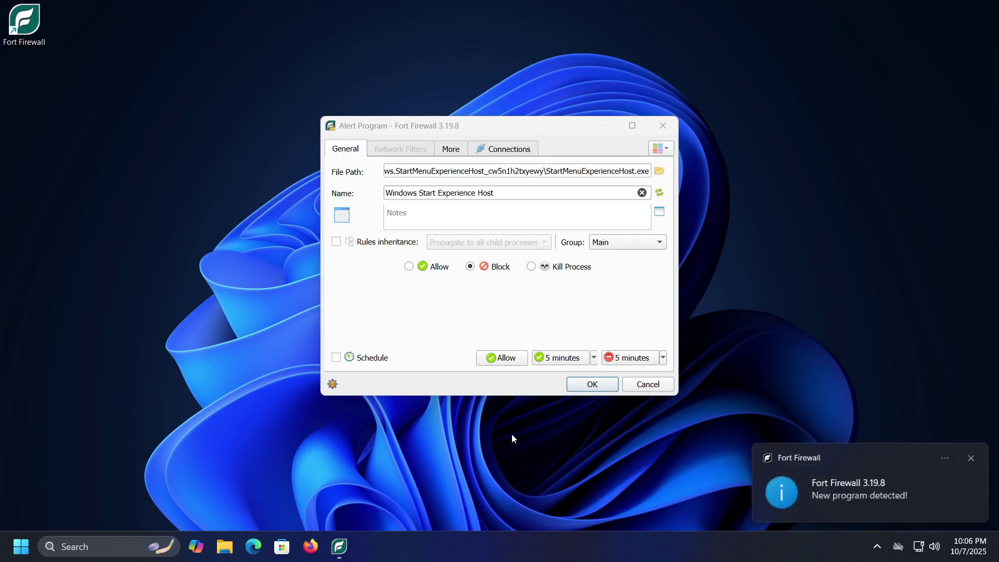
Step: Block Windows Start Experience Host and widgets.exe, and allow Antimalware Core Service in the new program alerts
{"action": "left_click", "coordinate": [587, 386]}
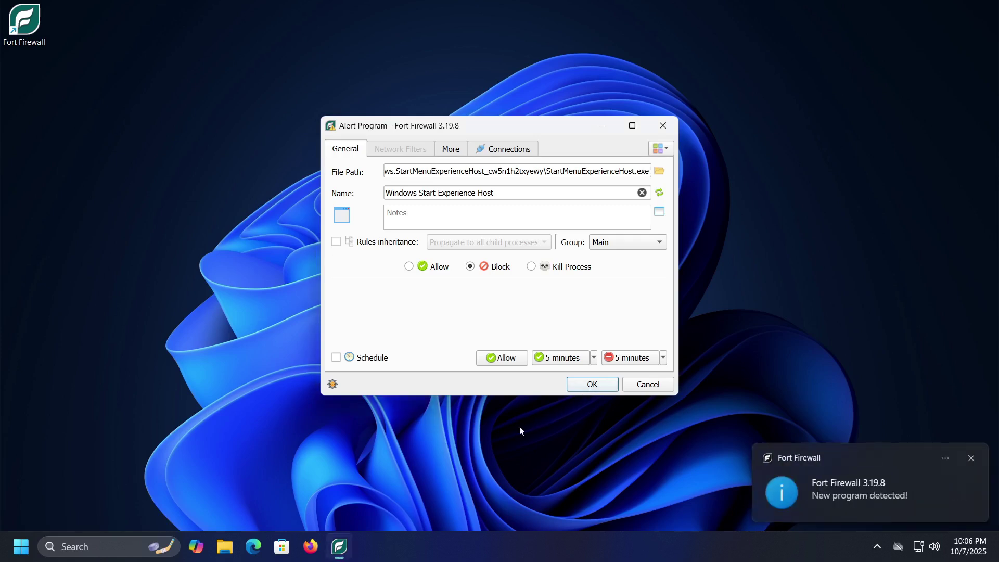
{"action": "left_click", "coordinate": [584, 385]}
{"action": "left_click", "coordinate": [585, 386]}
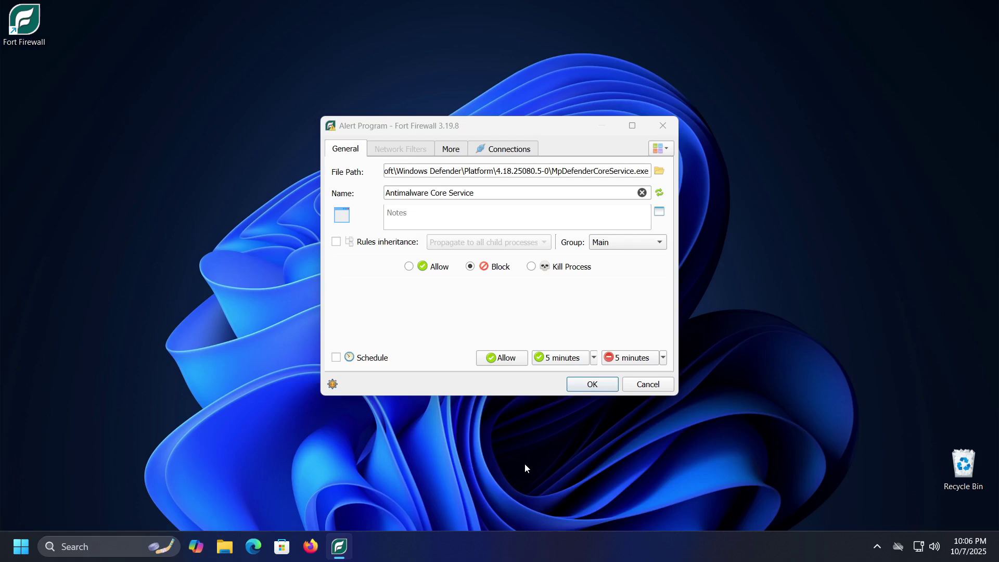
{"action": "left_click", "coordinate": [424, 270]}
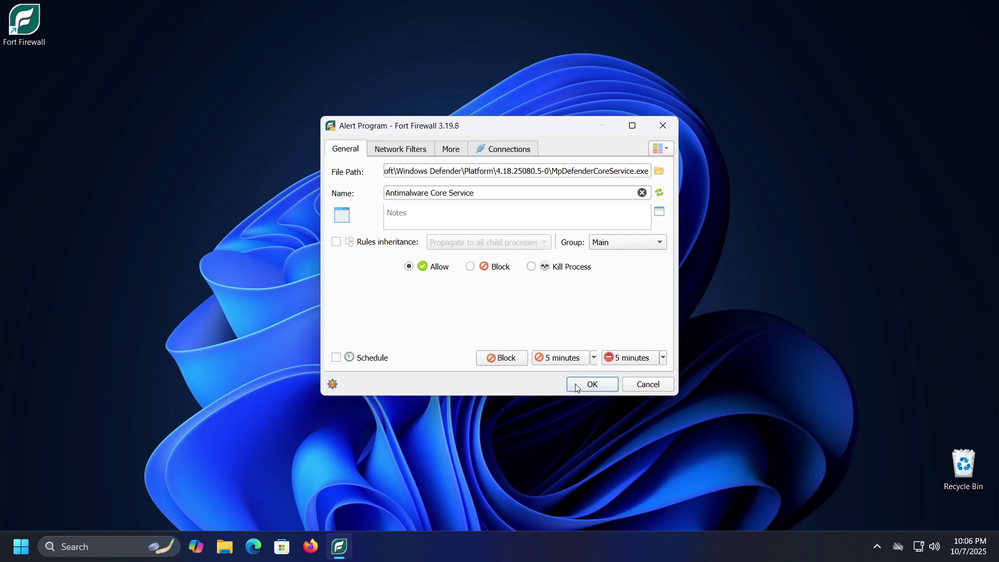
{"action": "left_click", "coordinate": [591, 384]}
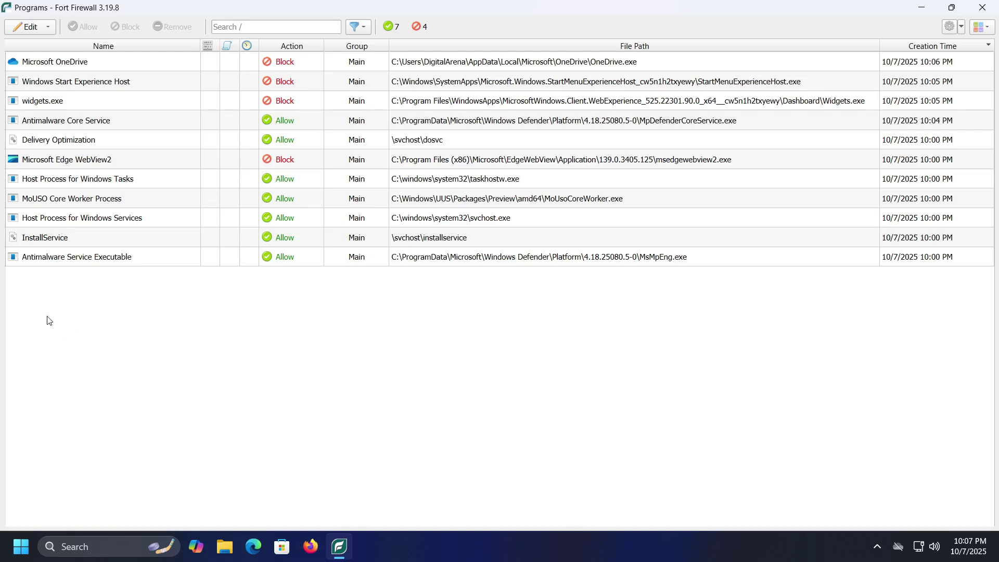
Step: Change the firewall rule for Microsoft OneDrive to Kill Process
{"action": "left_click", "coordinate": [110, 64]}
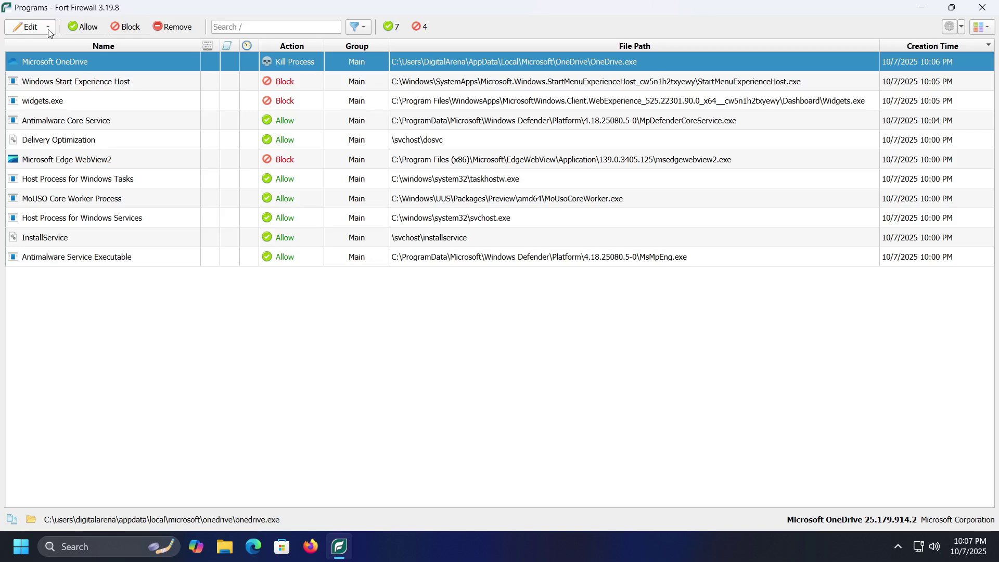
Step: Start a new program rule and copy Microsoft Edge's application folder path from its shortcut properties
{"action": "left_click", "coordinate": [48, 29]}
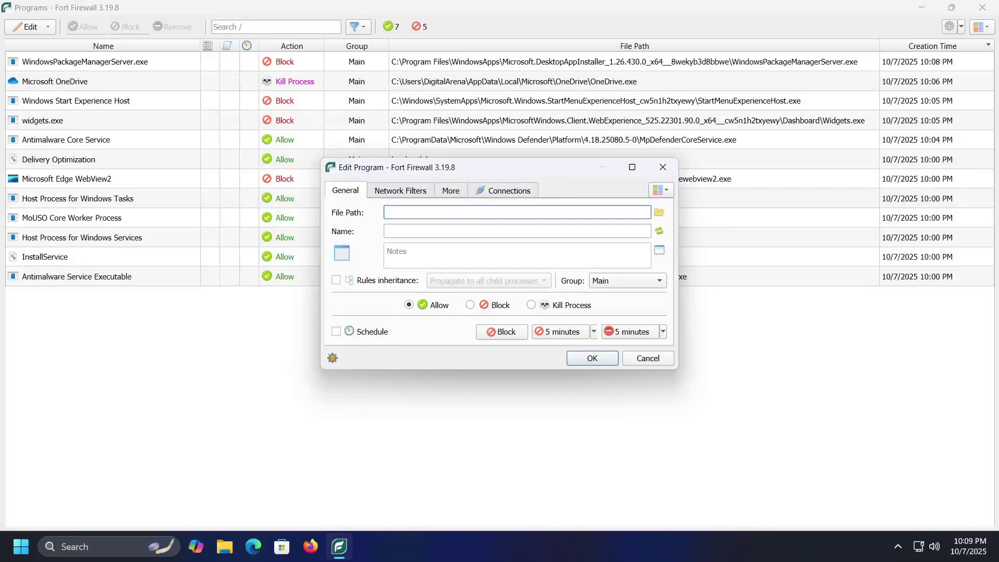
{"action": "right_click", "coordinate": [254, 547]}
{"action": "right_click", "coordinate": [216, 490]}
{"action": "left_click", "coordinate": [301, 478]}
{"action": "left_click", "coordinate": [406, 316]}
{"action": "key", "text": "ctrl+a"}
{"action": "key", "text": "ctrl+c"}
{"action": "key", "text": "Escape"}
Step: Add a Block rule named Edge for the path C:\Program Files (x86)\Microsoft\Edge\Application
{"action": "left_click", "coordinate": [591, 212]}
{"action": "key", "text": "ctrl+v"}
{"action": "left_click", "coordinate": [425, 230]}
{"action": "type", "text": "Edge"}
{"action": "left_click", "coordinate": [470, 305]}
{"action": "left_click", "coordinate": [592, 358]}
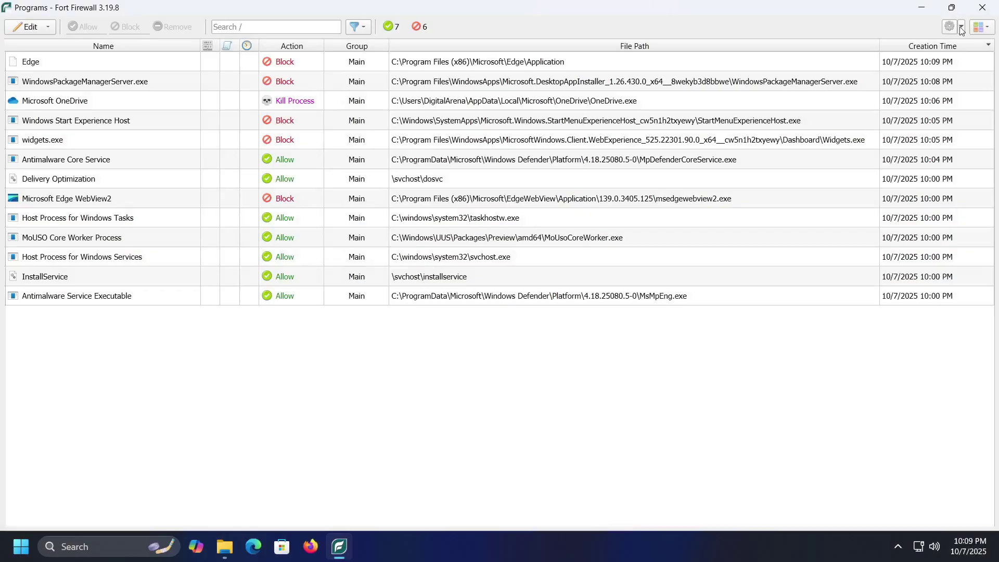
Step: Try listing 128.0.0.0 and 235.258.187.120 as blocked internet addresses in the firewall options, and discard the changes
{"action": "left_click", "coordinate": [960, 26]}
{"action": "left_click", "coordinate": [958, 38]}
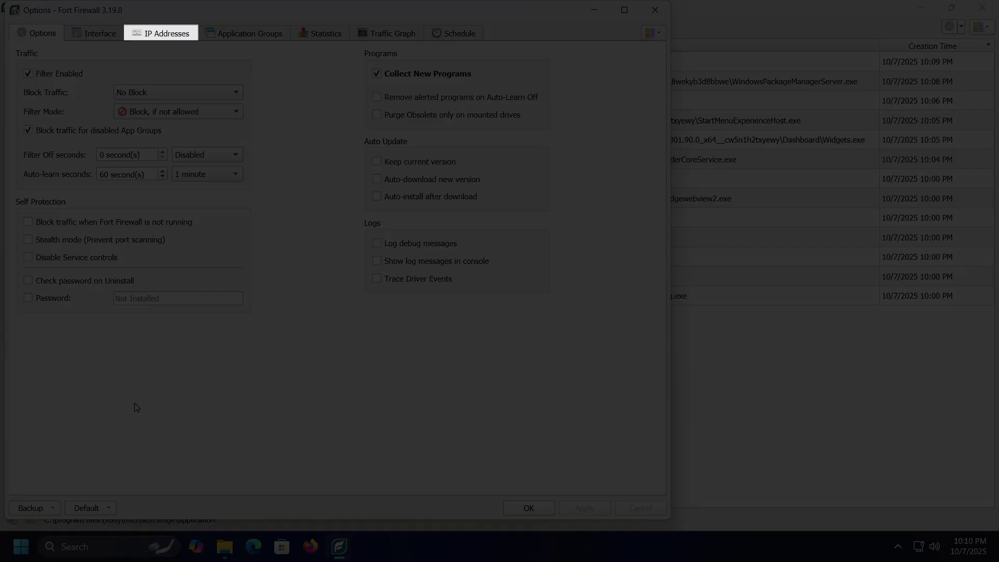
{"action": "left_click", "coordinate": [161, 33]}
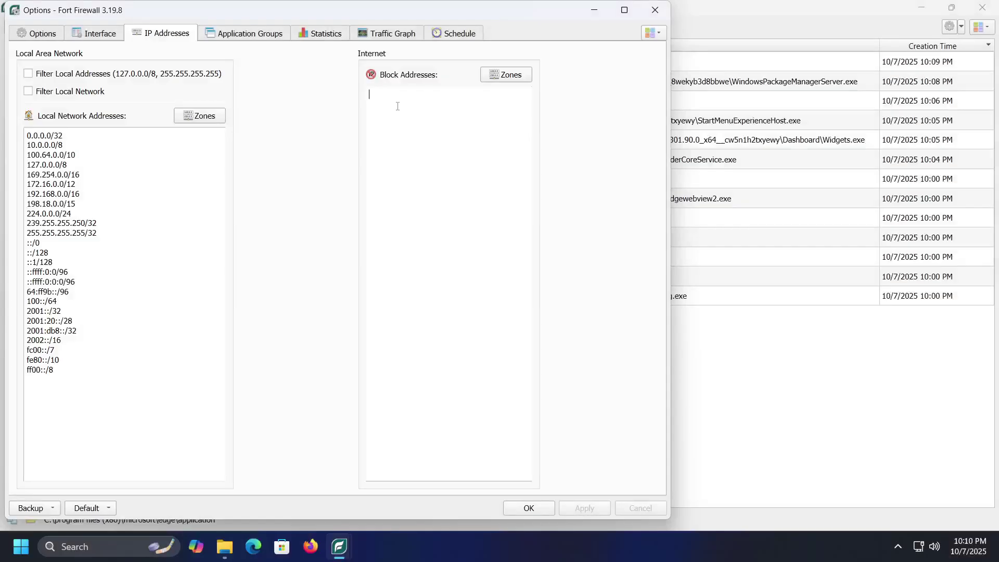
{"action": "left_click", "coordinate": [397, 106]}
{"action": "type", "text": "128.0.0.0"}
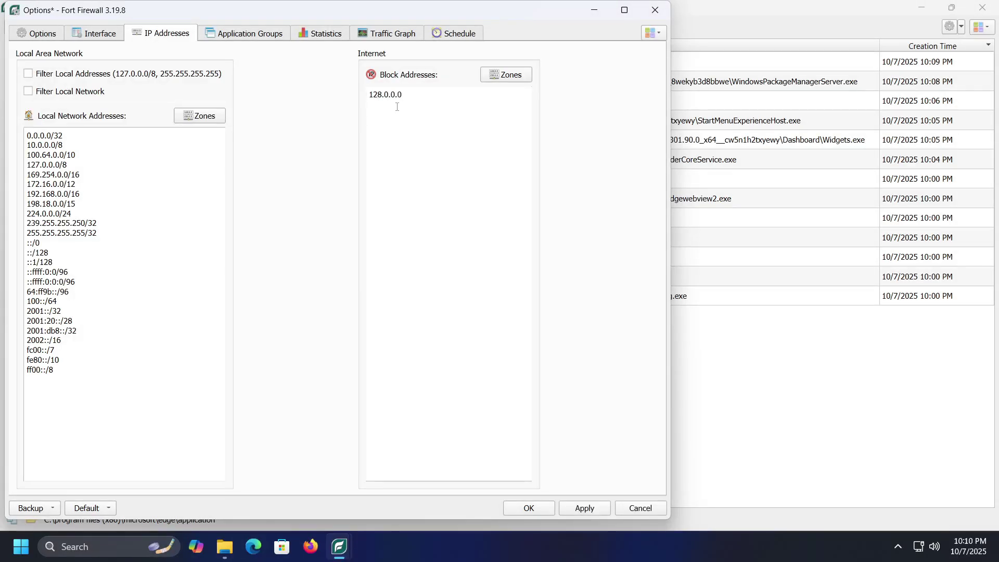
{"action": "key", "text": "Return"}
{"action": "type", "text": "235.258.187.120"}
{"action": "left_click", "coordinate": [640, 508]}
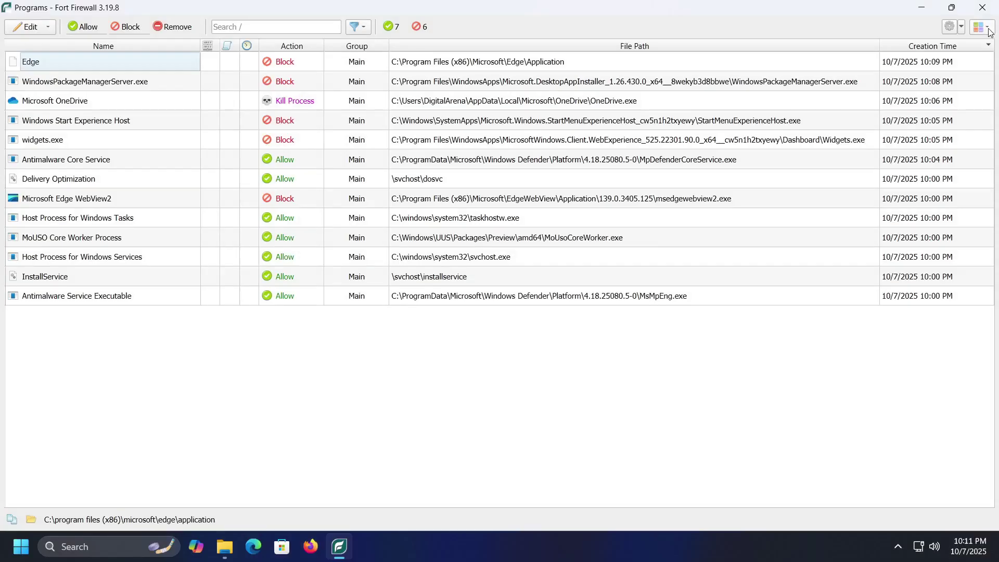
Step: Look through the available Block Traffic and Filter Mode choices of the firewall
{"action": "left_click", "coordinate": [989, 30]}
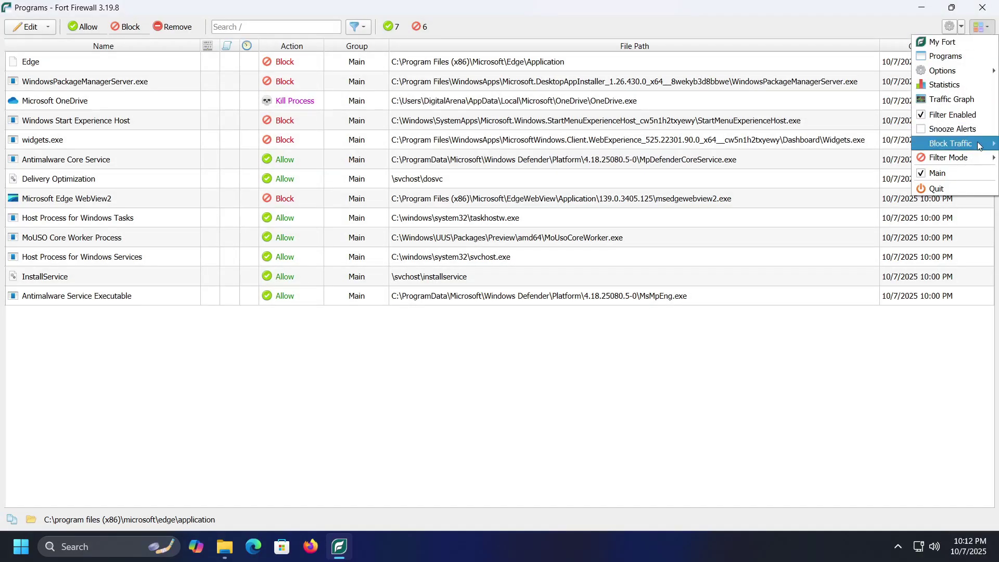
{"action": "mouse_move", "coordinate": [979, 146]}
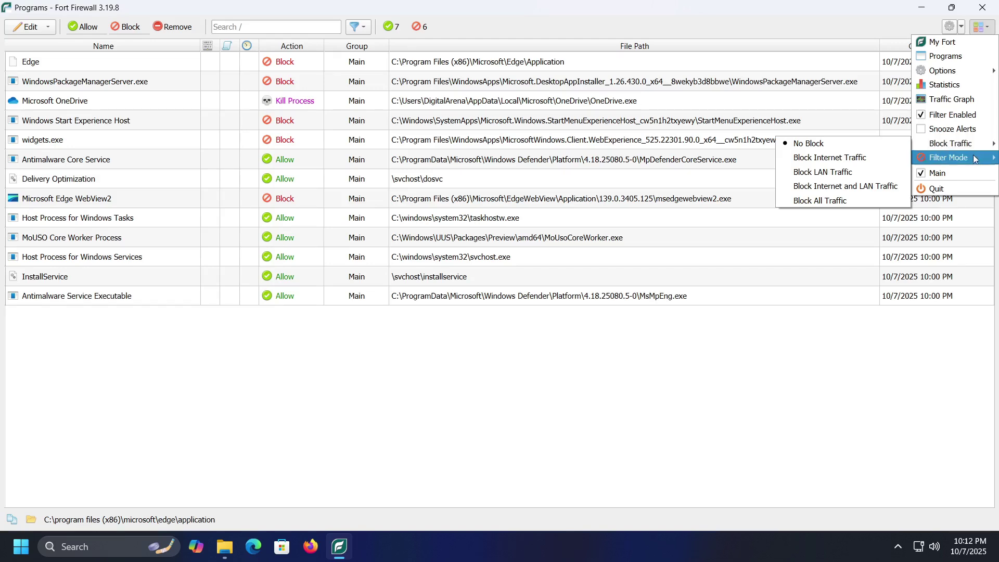
{"action": "mouse_move", "coordinate": [975, 159]}
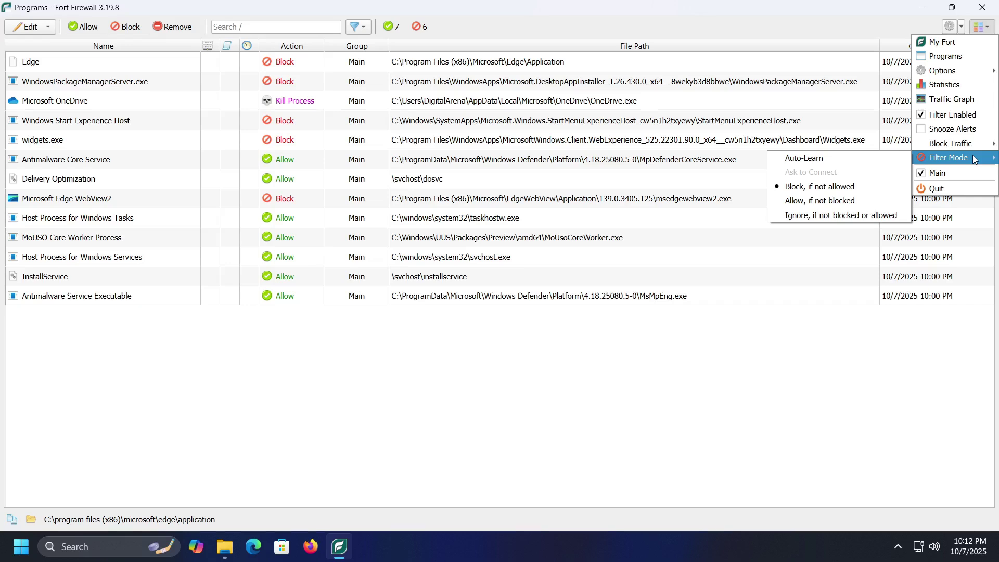